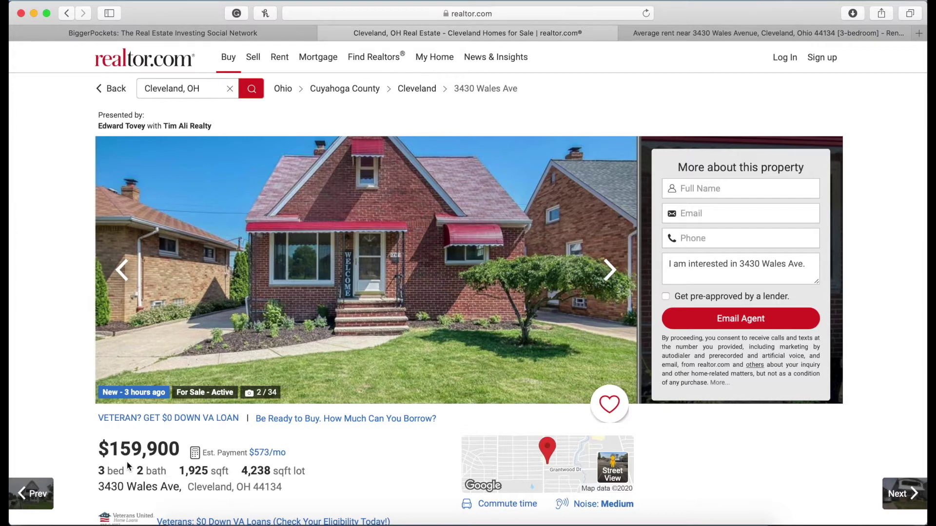
left_click(148, 32)
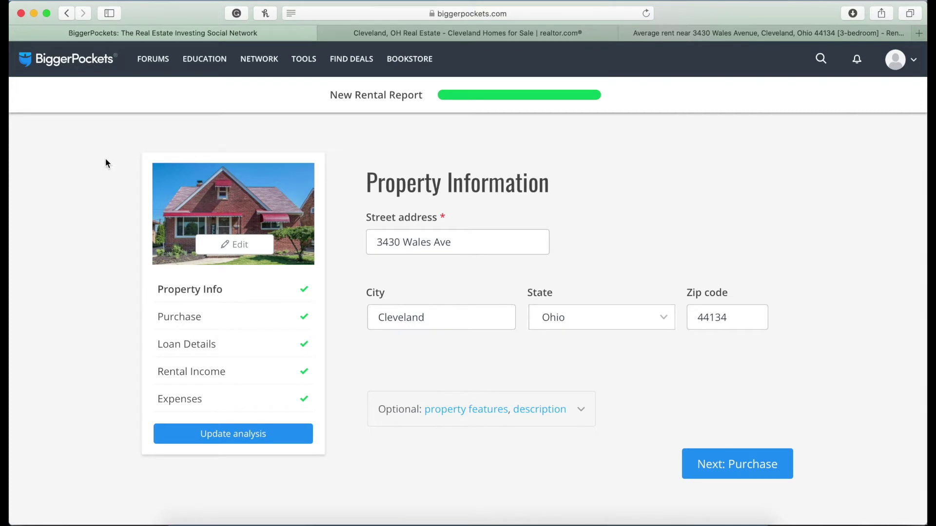
Check the report's Purchase section (159900 price, 4500 closing costs), then return to the listing.
mouse_move(299, 72)
scroll(355, 338, "down", 4)
scroll(355, 337, "down", 6)
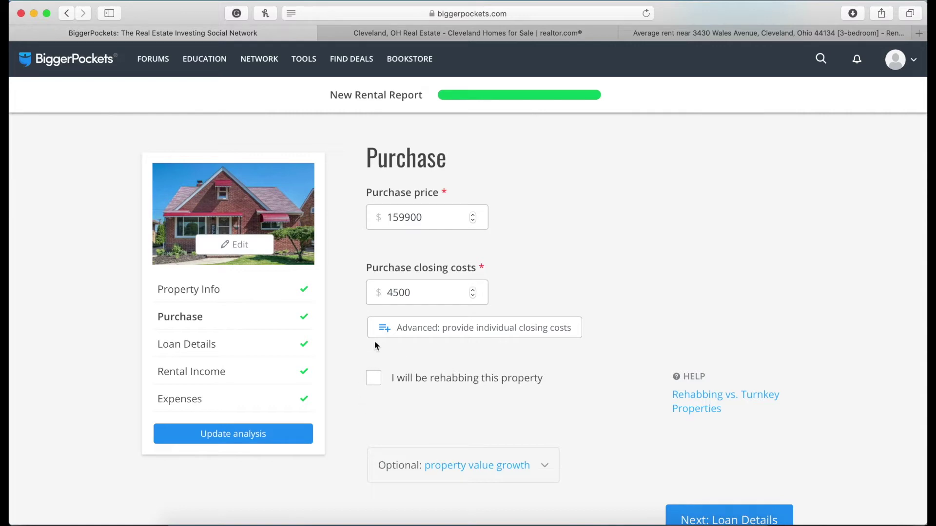
left_click(476, 33)
left_click(425, 240)
scroll(423, 342, "down", 12)
scroll(422, 340, "down", 15)
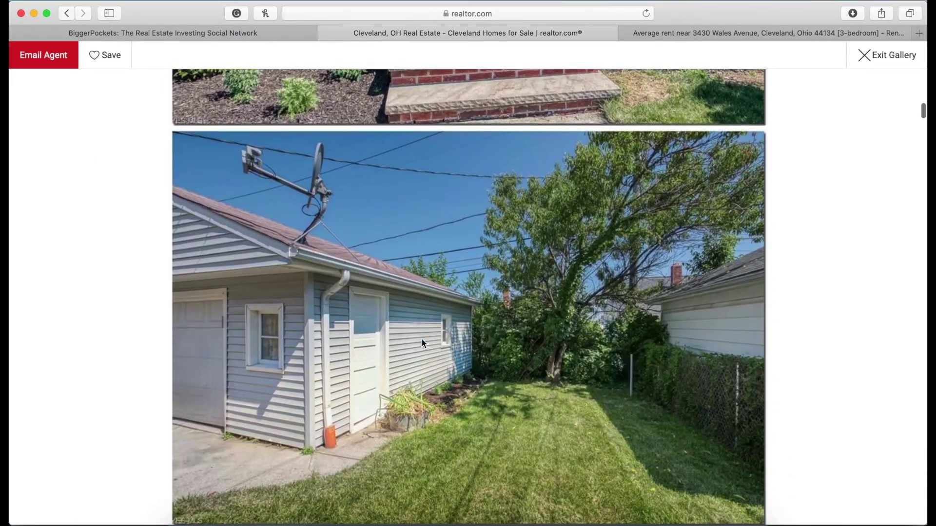
scroll(423, 342, "down", 15)
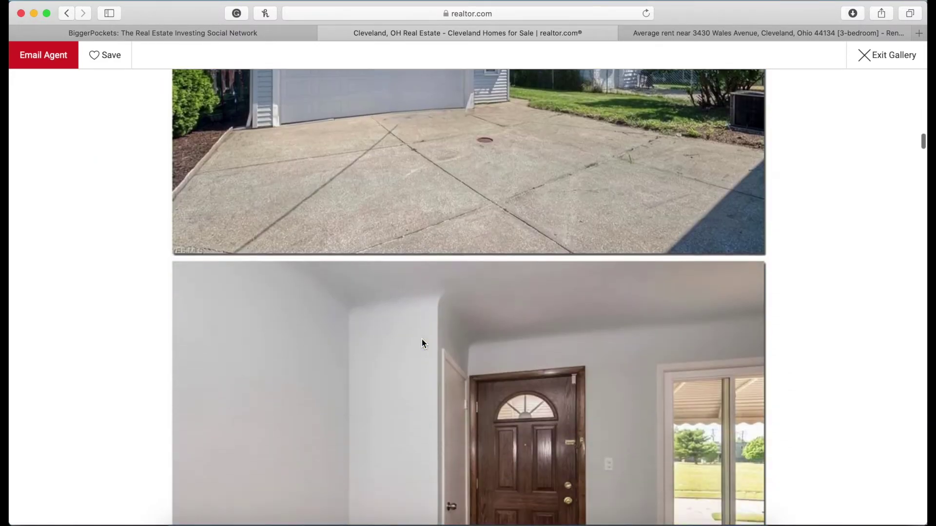
scroll(422, 343, "down", 15)
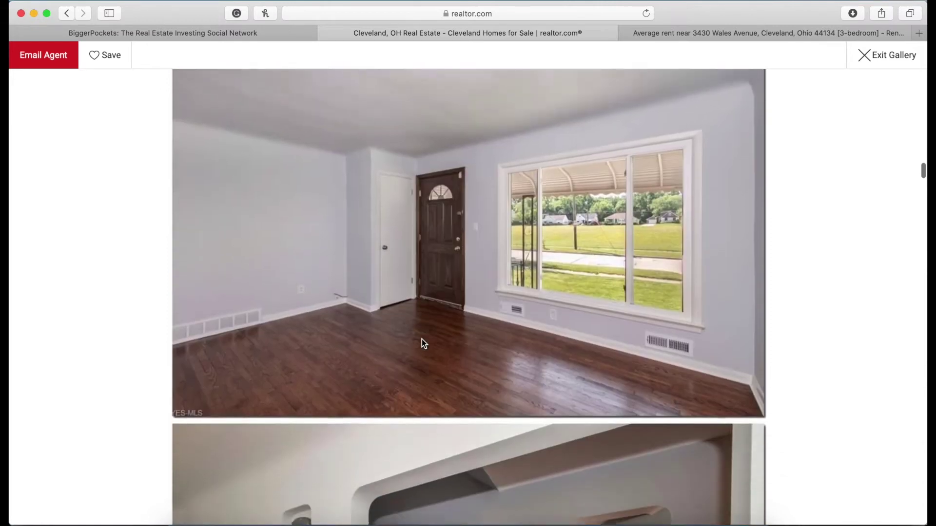
key("ctrl+shift+Tab")
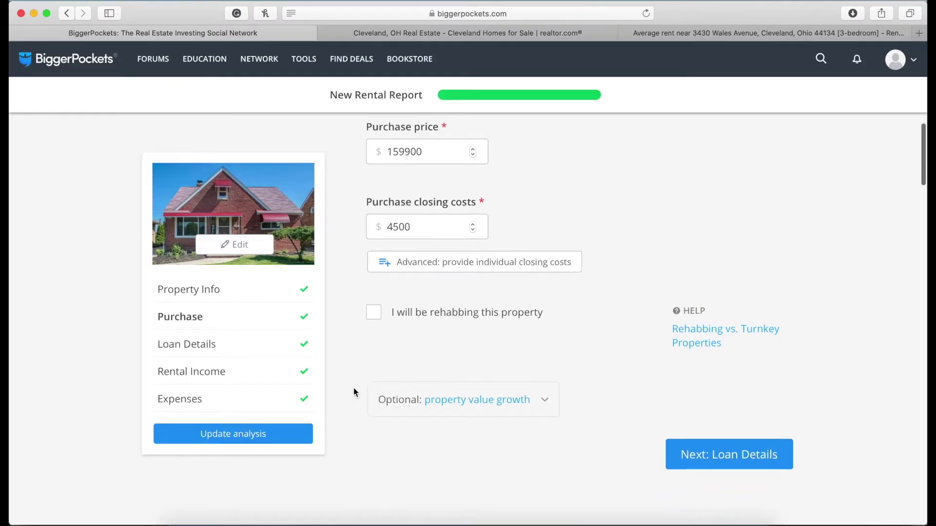
scroll(353, 390, "down", 8)
Check the report's Loan Details and 1100 rent against Rentometer's $1,102 average rent.
scroll(353, 388, "down", 4)
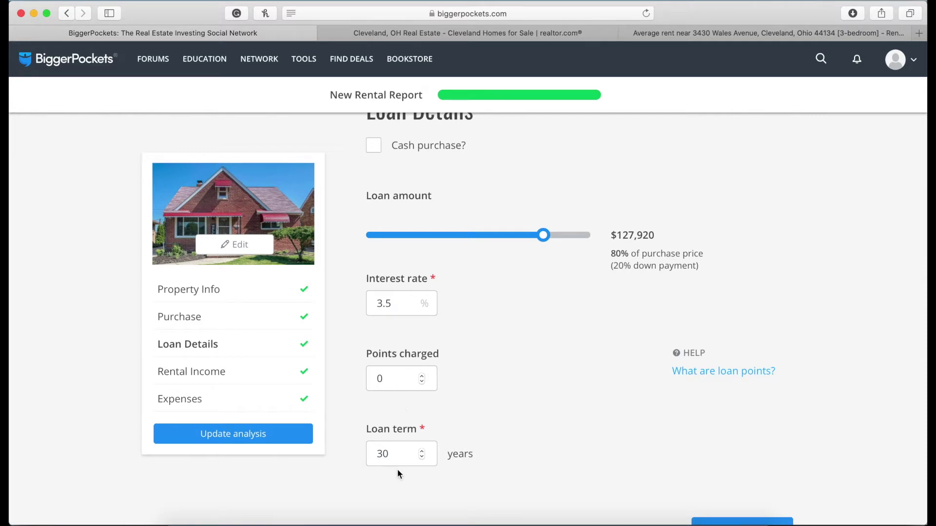
scroll(555, 416, "down", 10)
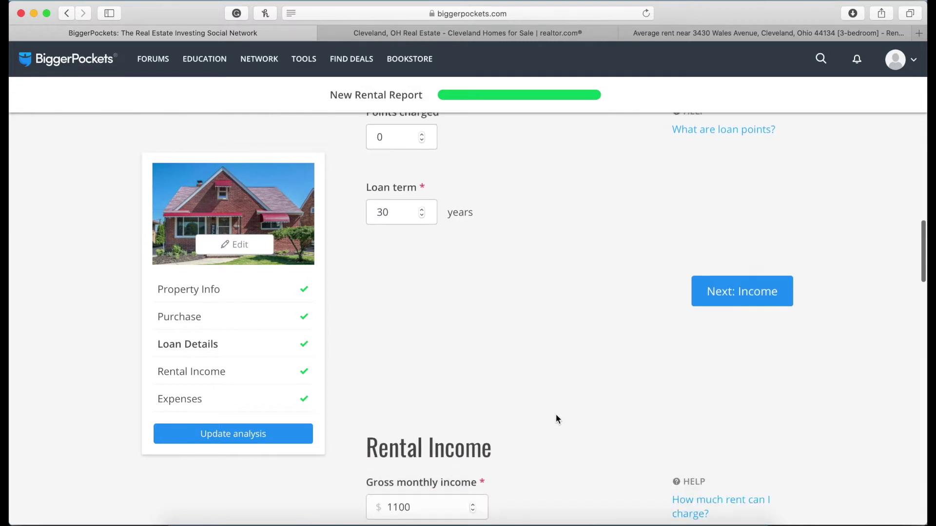
scroll(556, 413, "down", 2)
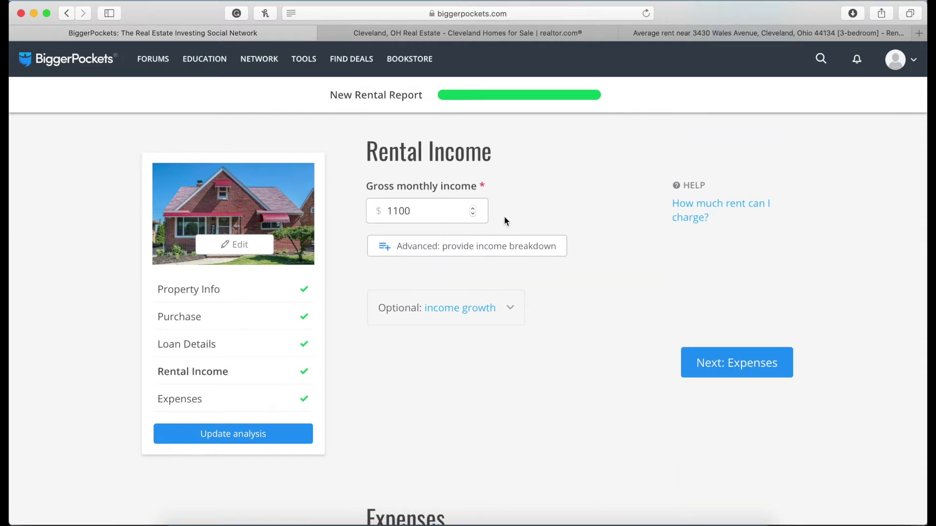
left_click(686, 38)
scroll(419, 210, "up", 2)
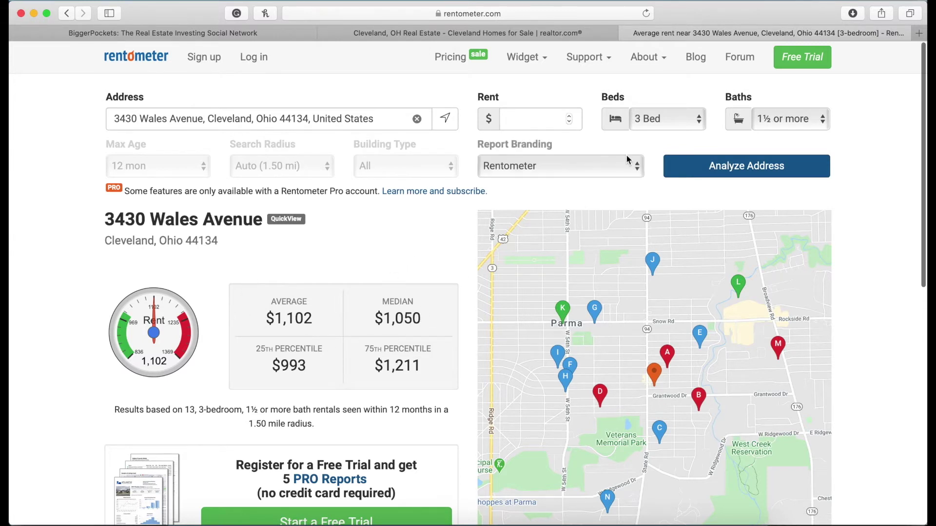
Keep Rentometer's '1½ or more' baths filter, view the report's Expenses, then return to realtor.com.
left_click(780, 122)
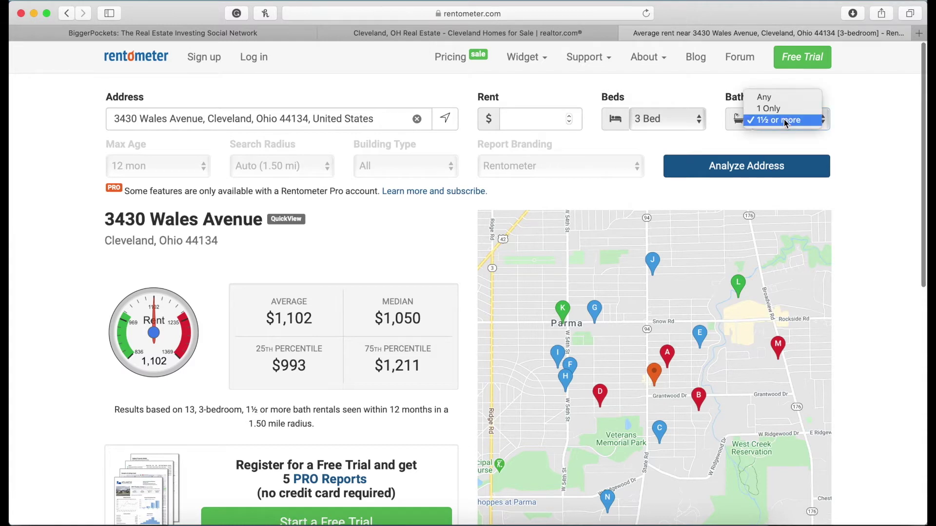
left_click(789, 121)
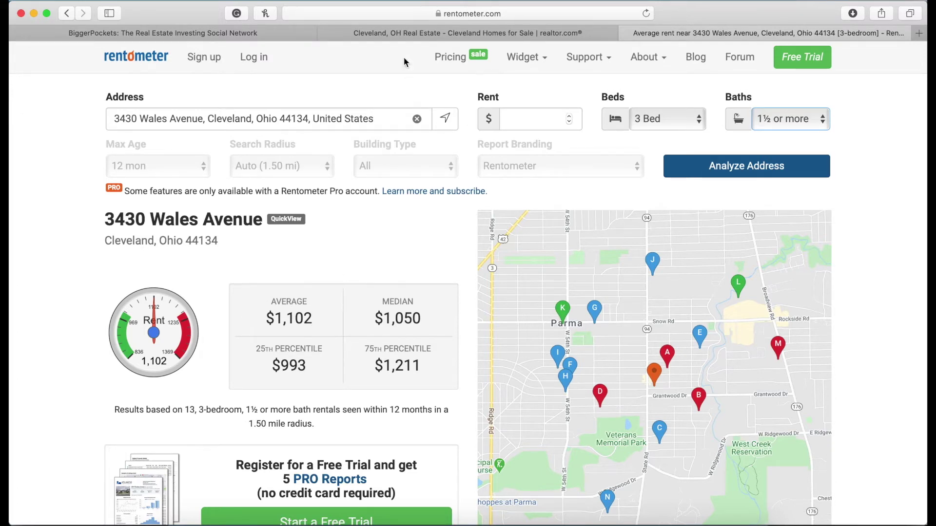
key("ctrl+Tab")
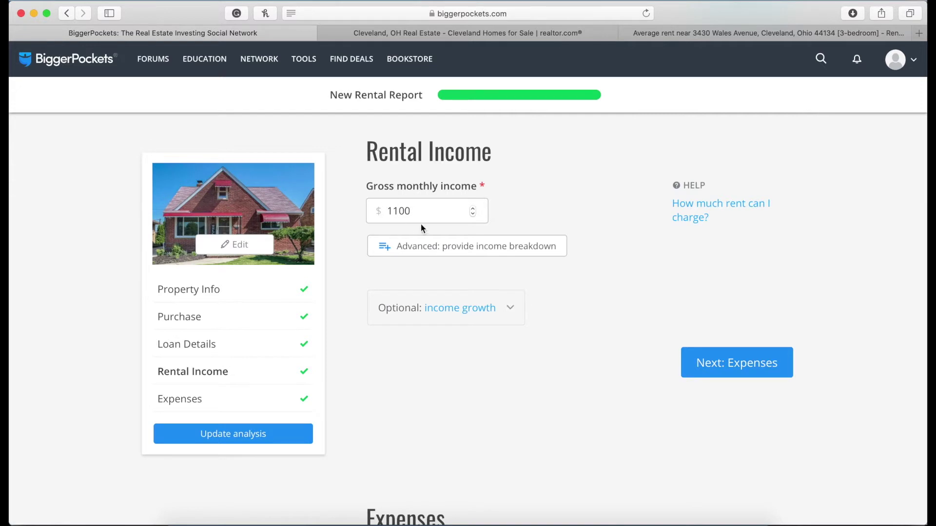
scroll(435, 406, "down", 8)
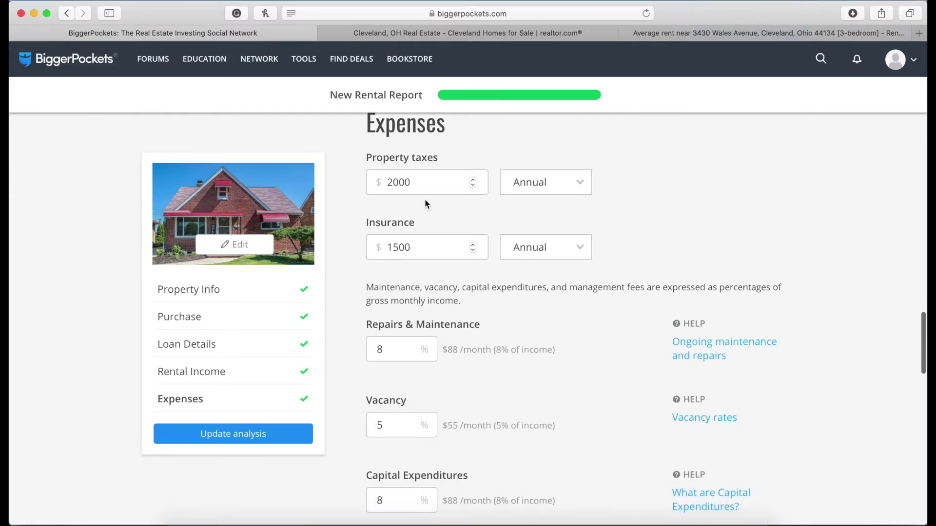
left_click(503, 35)
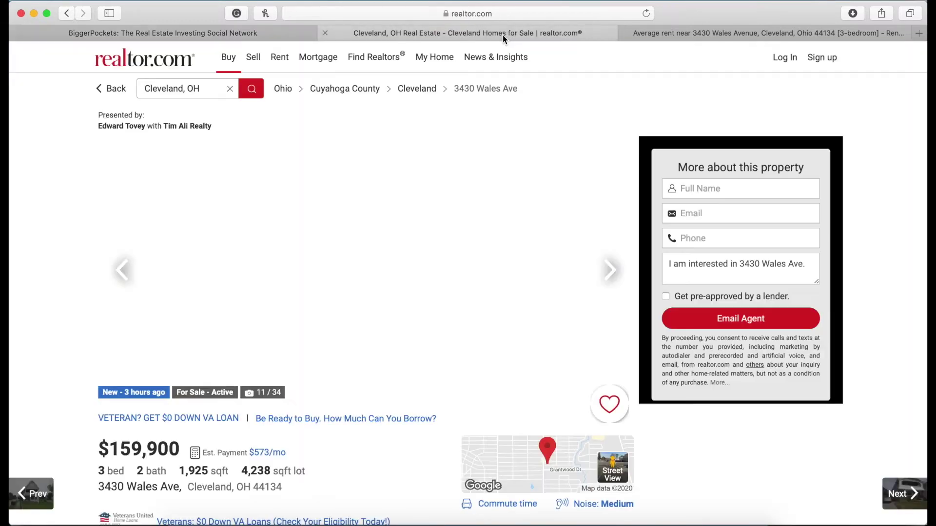
Check the listing's Property History and $1,946 2019 taxes, then return to the report's Expenses.
scroll(379, 429, "down", 15)
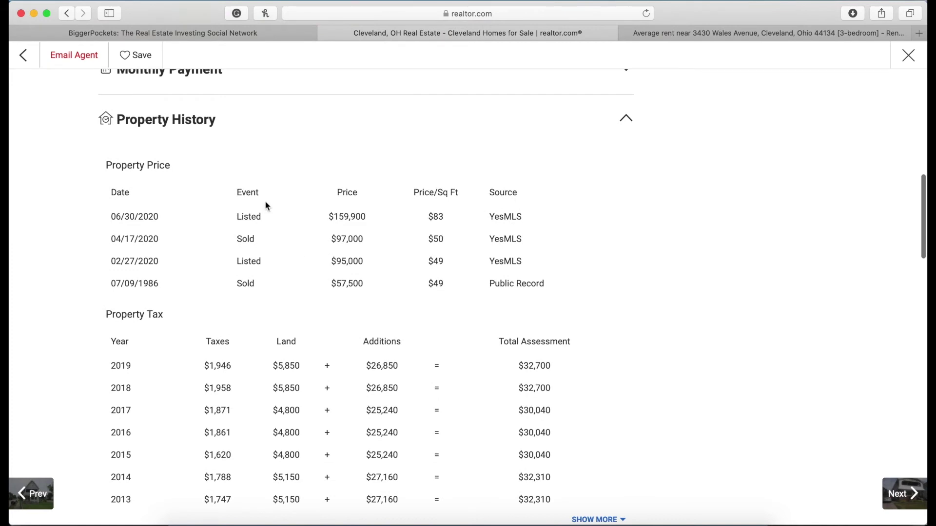
scroll(181, 319, "down", 1)
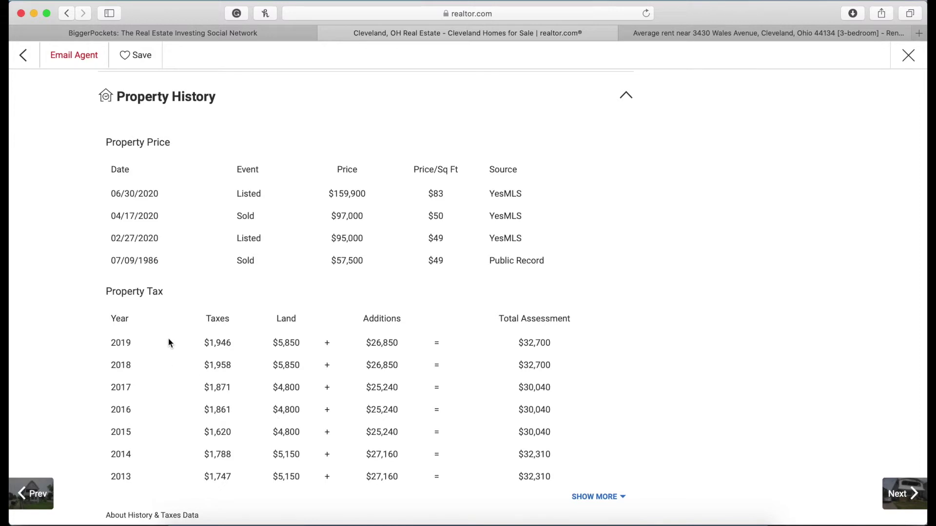
left_click(263, 35)
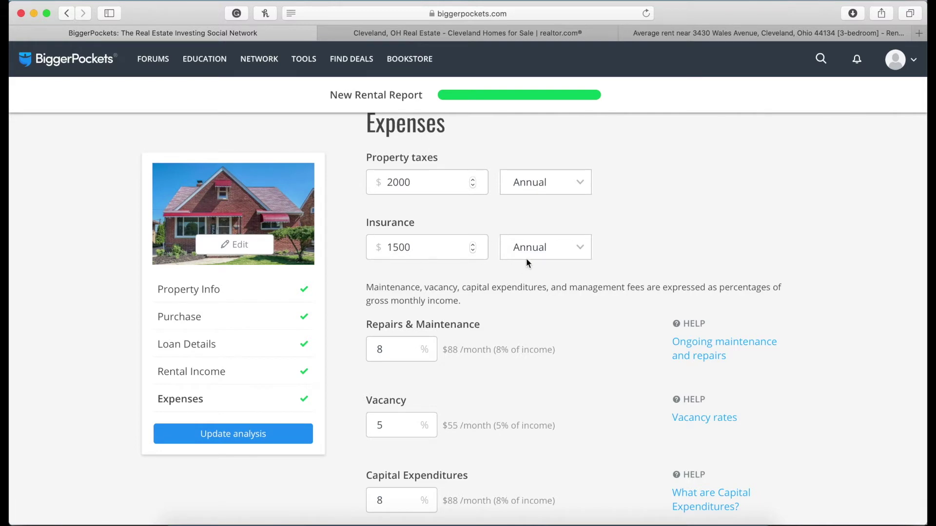
Submit expenses of 8% repairs, 5% vacancy, 8% capex, 10% management, 0 utilities, and update analysis.
scroll(343, 307, "down", 3)
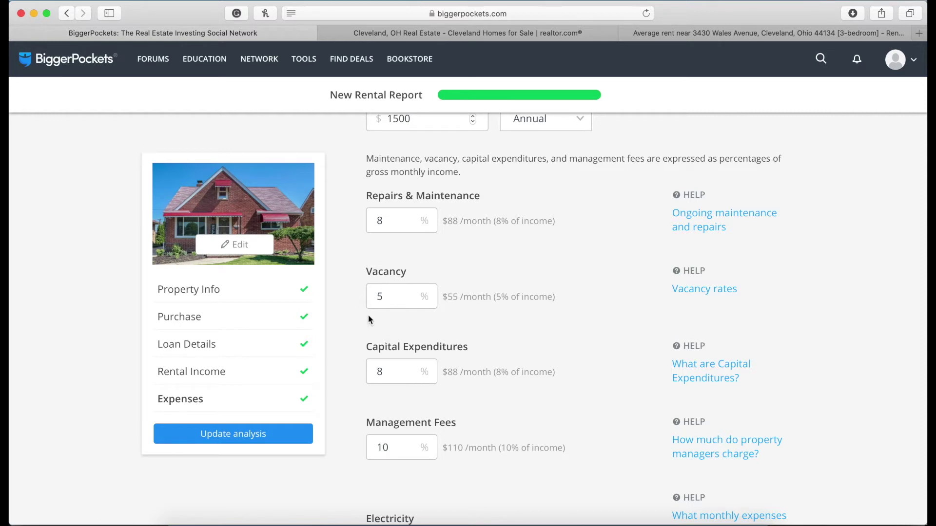
scroll(363, 378, "down", 3)
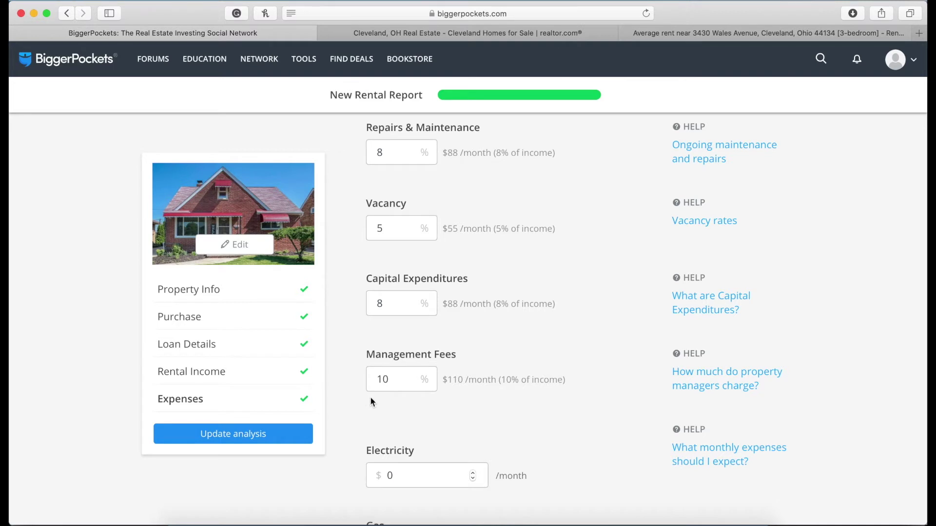
scroll(362, 396, "down", 5)
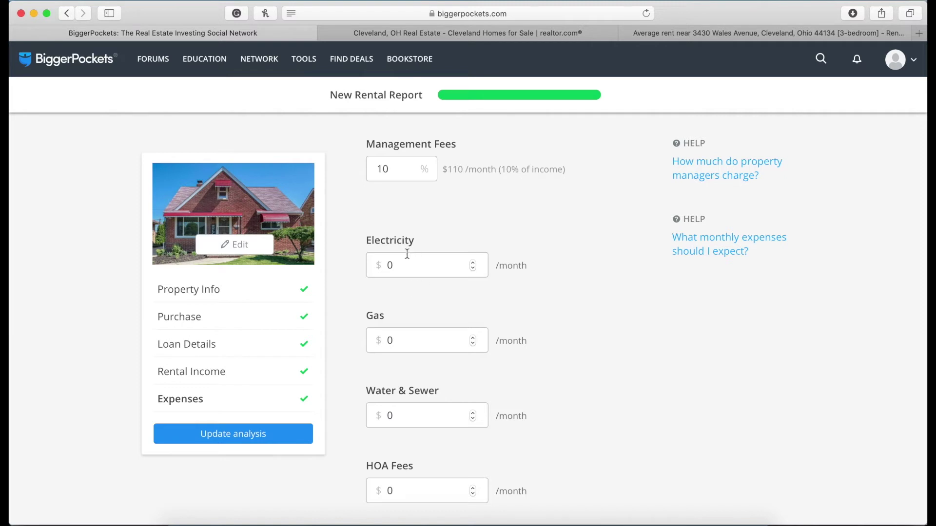
scroll(407, 363, "down", 1)
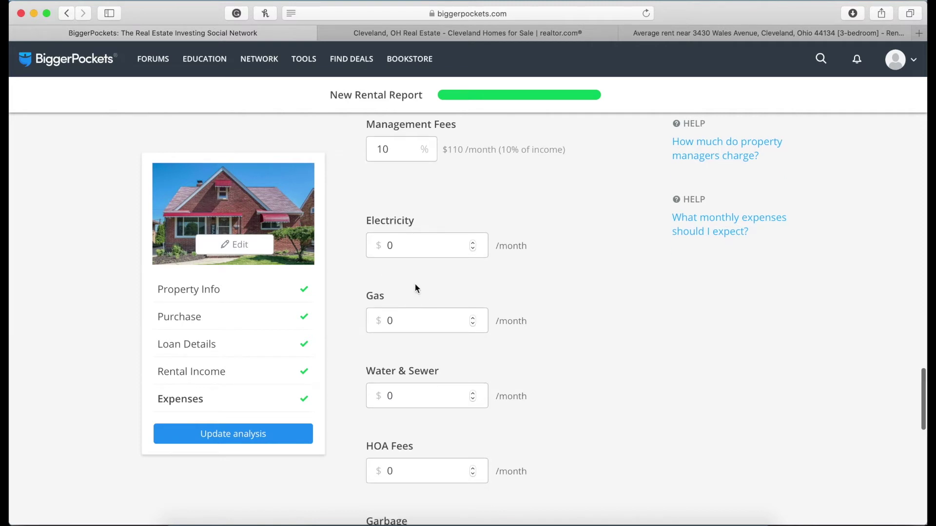
scroll(409, 375, "down", 5)
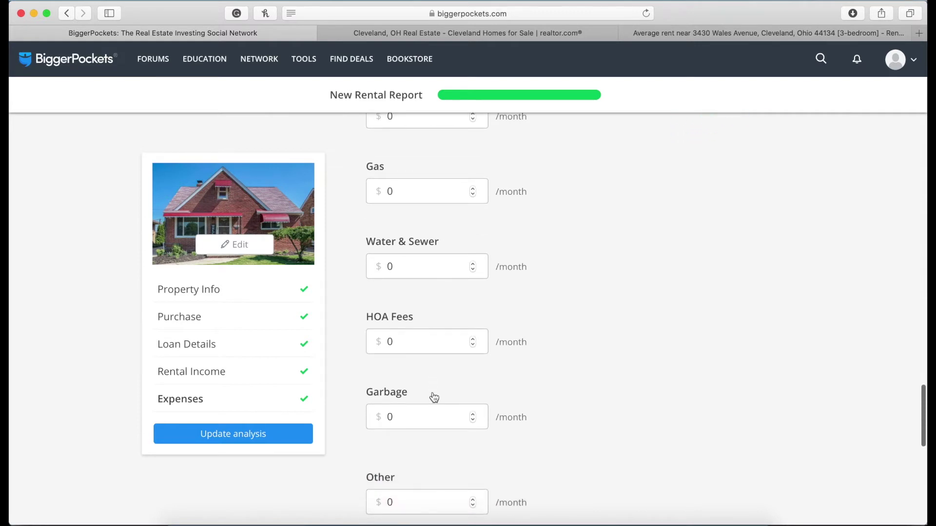
scroll(441, 476, "down", 10)
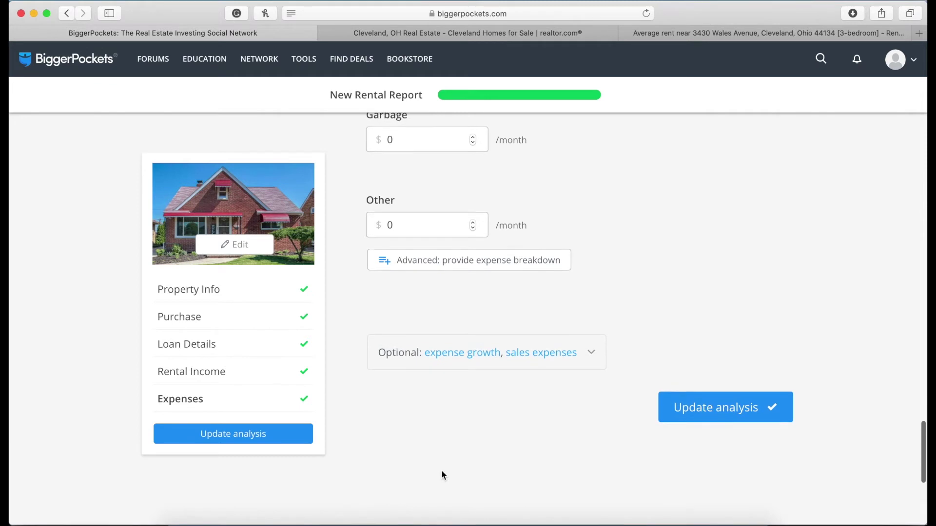
left_click(671, 419)
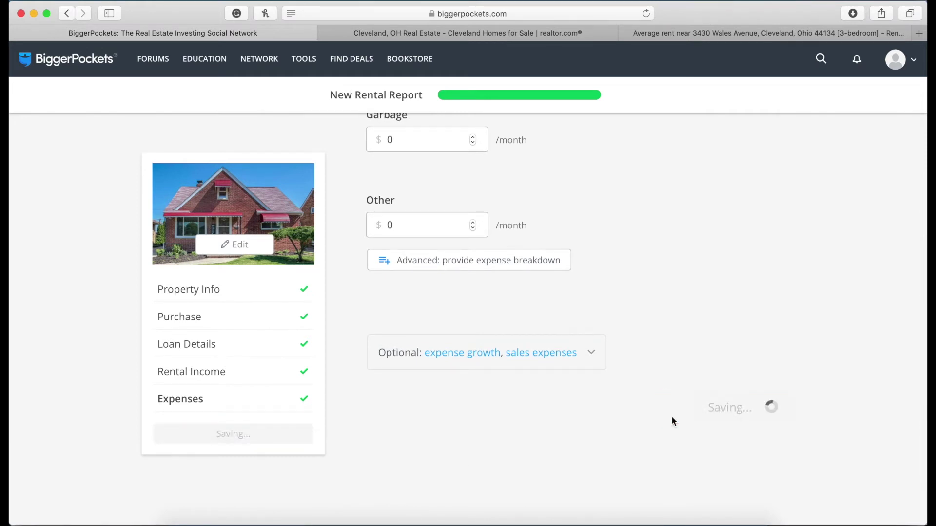
Review the report's results: -$106/mo cash flow, -3.5% CoC ROI, $574.42 mortgage payment.
scroll(672, 421, "down", 5)
scroll(672, 420, "down", 5)
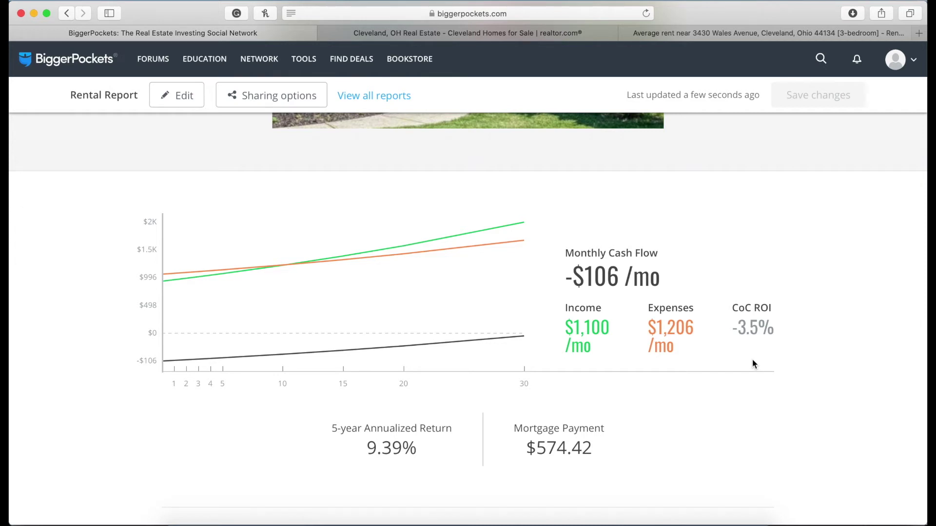
Check the $97,000 sale from 04/17/2020 on realtor.com, then put the BiggerPockets report back into edit mode.
left_click(510, 33)
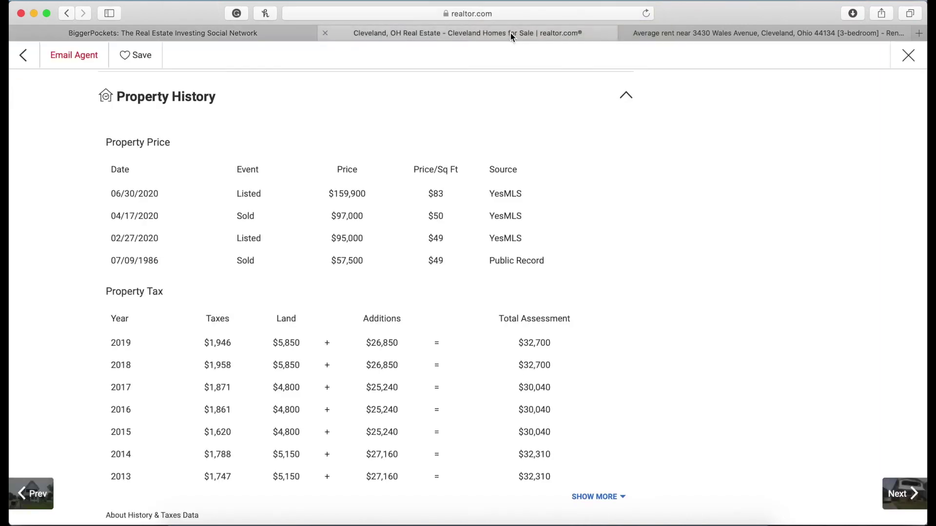
scroll(227, 131, "down", 1)
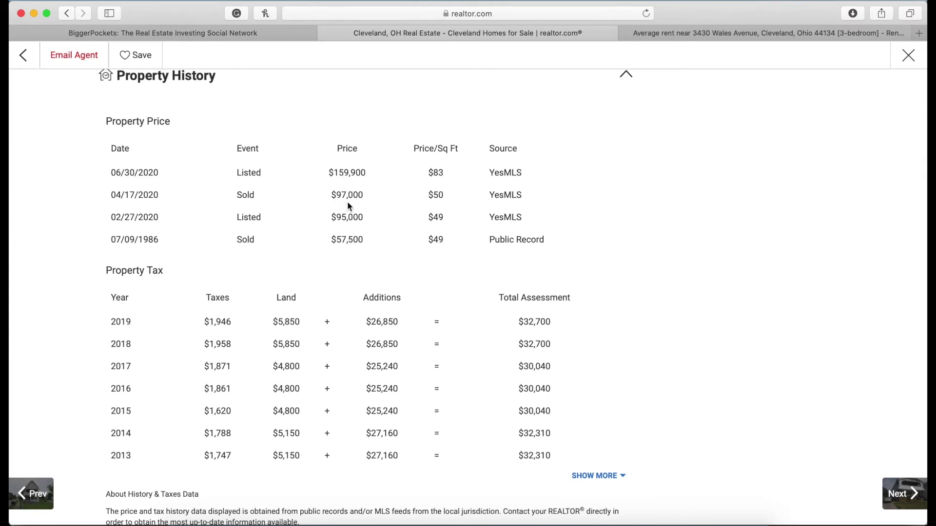
left_click(257, 35)
scroll(358, 416, "down", 1)
left_click(181, 95)
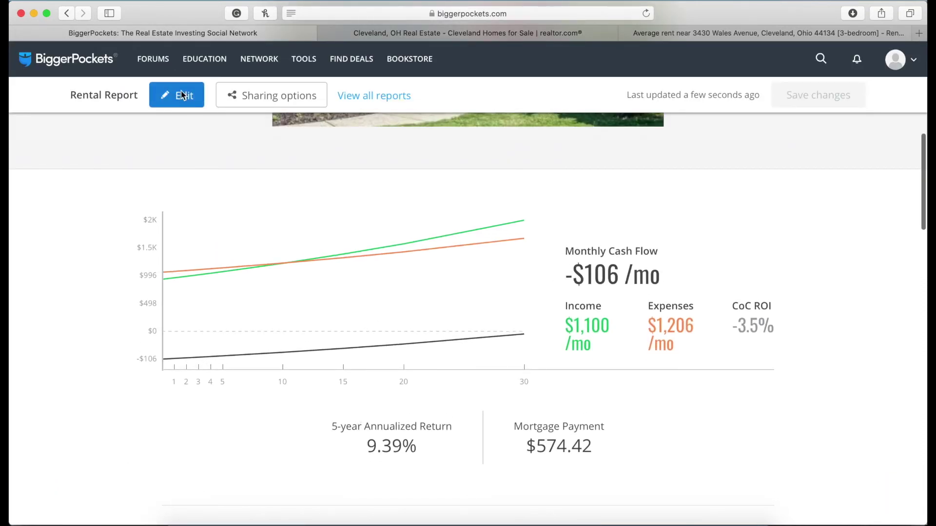
Replace the purchase price with 97000, update the analysis, and view the refreshed report.
left_click(427, 322)
key("BackSpace")
key("BackSpace")
key("BackSpace")
key("BackSpace")
key("BackSpace")
key("BackSpace")
type("97000")
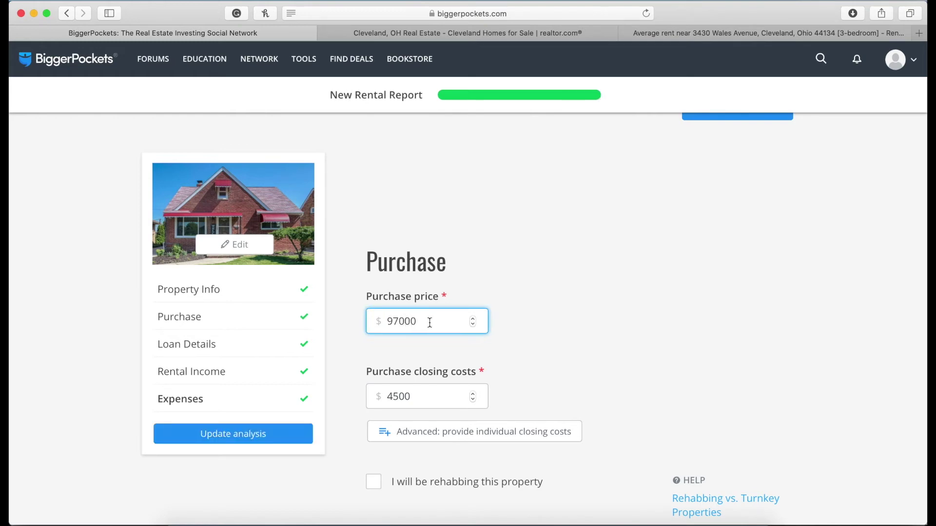
scroll(652, 298, "down", 20)
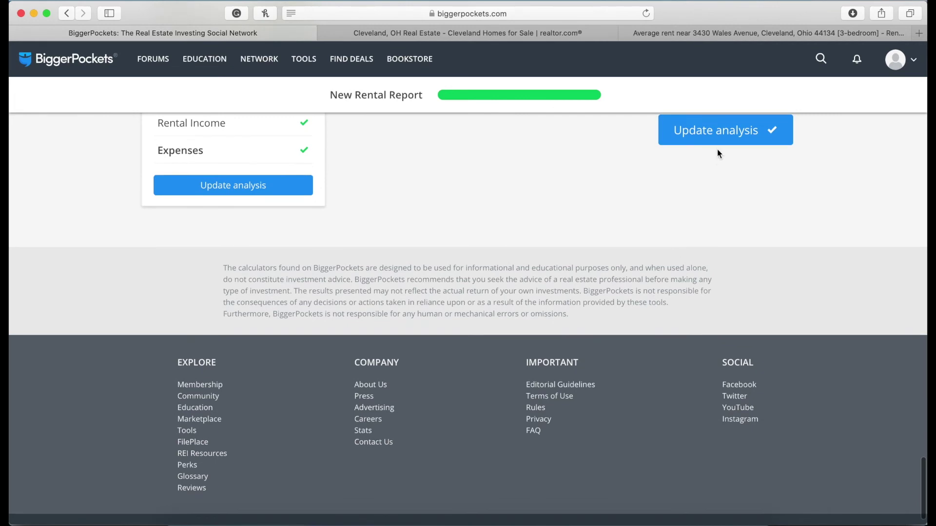
left_click(713, 140)
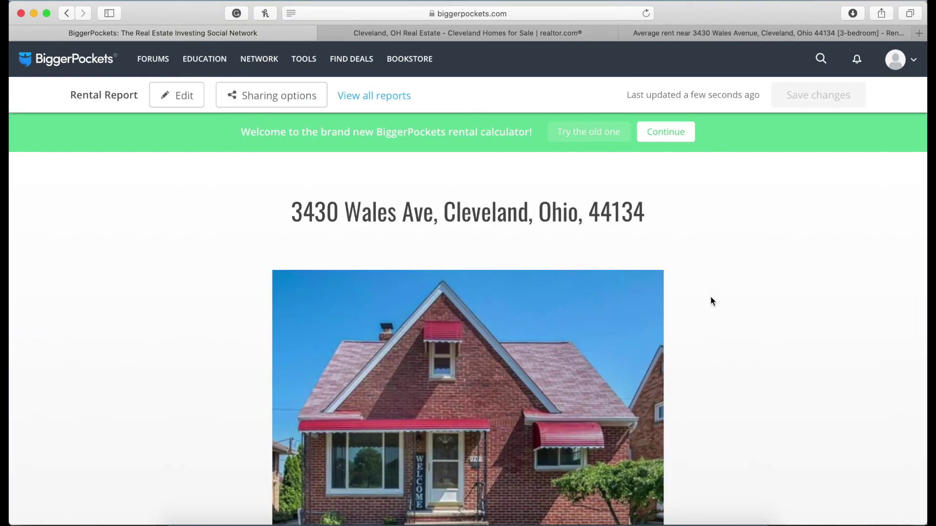
scroll(710, 296, "down", 10)
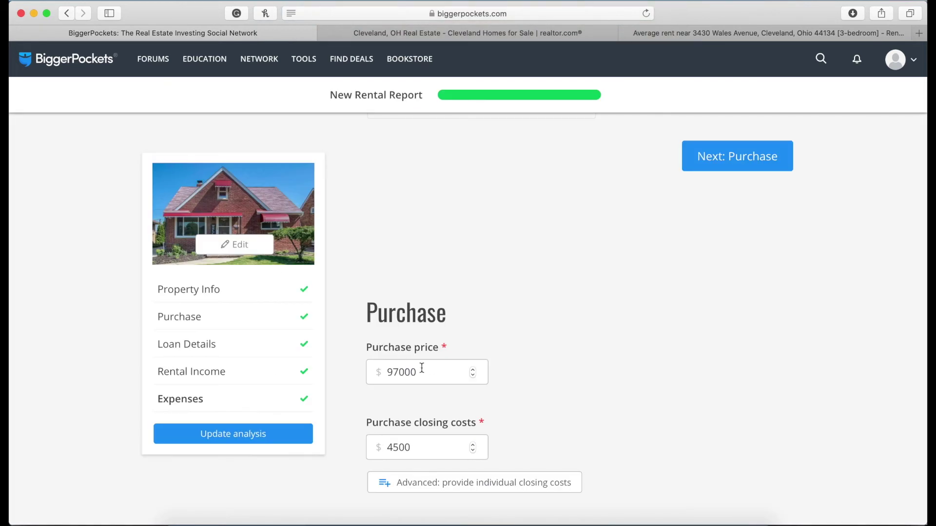
Change the purchase price to 77000 and update, yielding $191/mo cash flow and 11.54% CoC ROI.
left_click(393, 372)
key("BackSpace")
type("7")
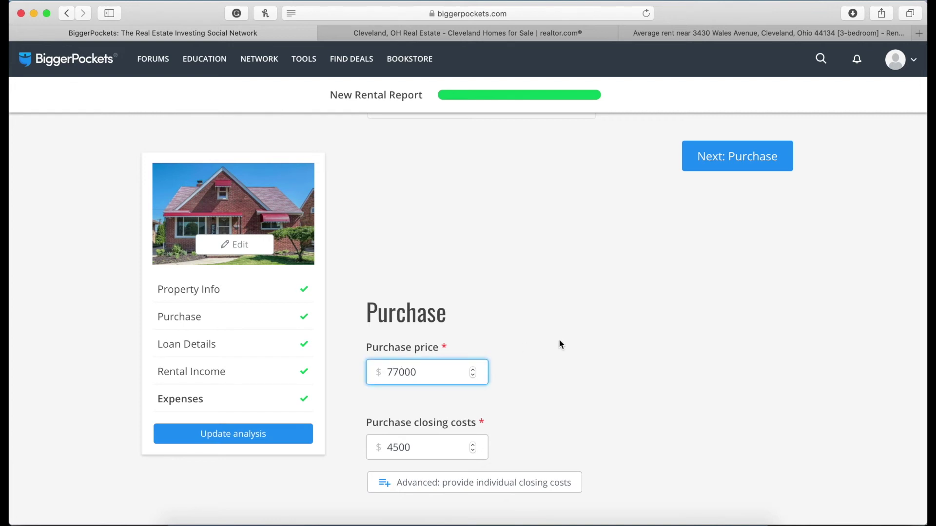
scroll(590, 371, "down", 5)
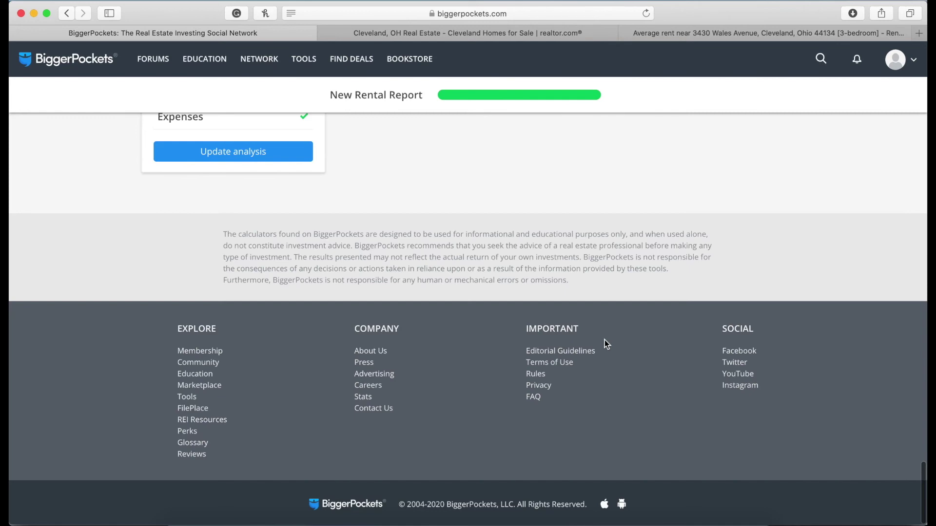
scroll(609, 327, "up", 4)
left_click(693, 297)
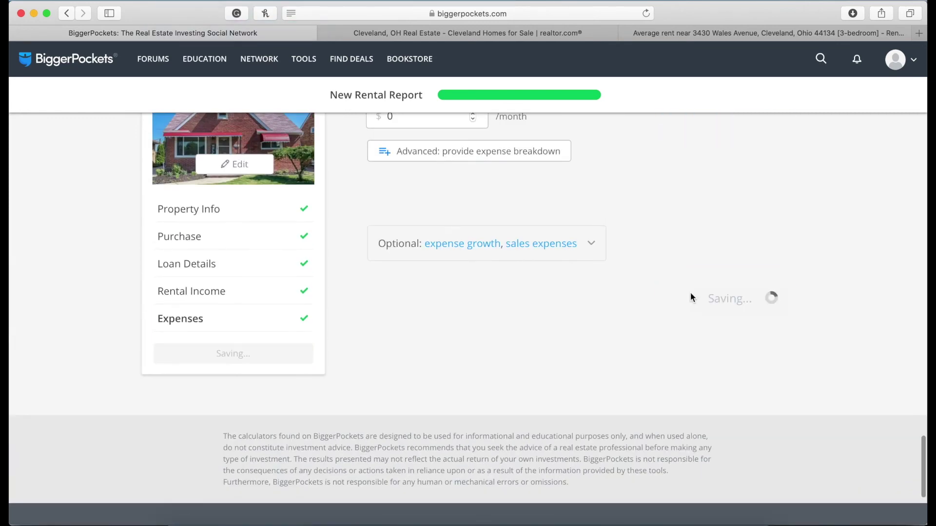
scroll(690, 292, "down", 8)
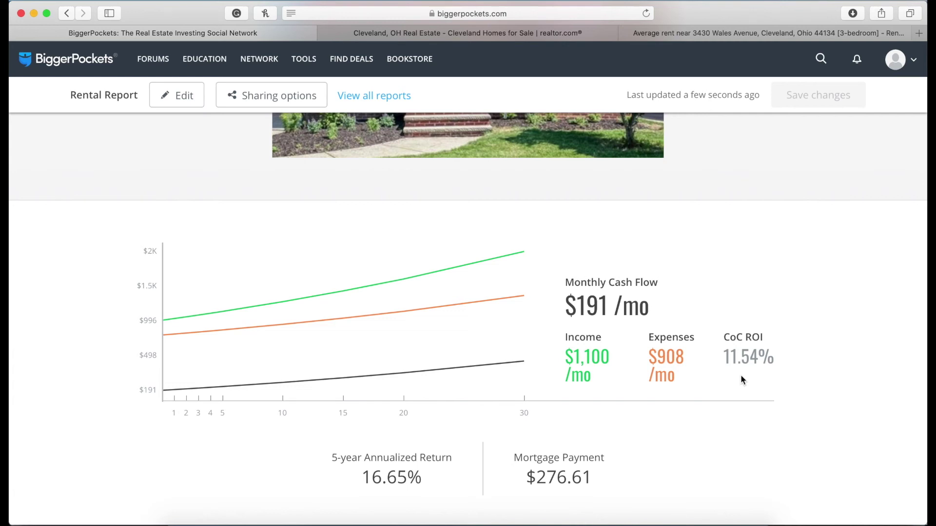
left_click(561, 30)
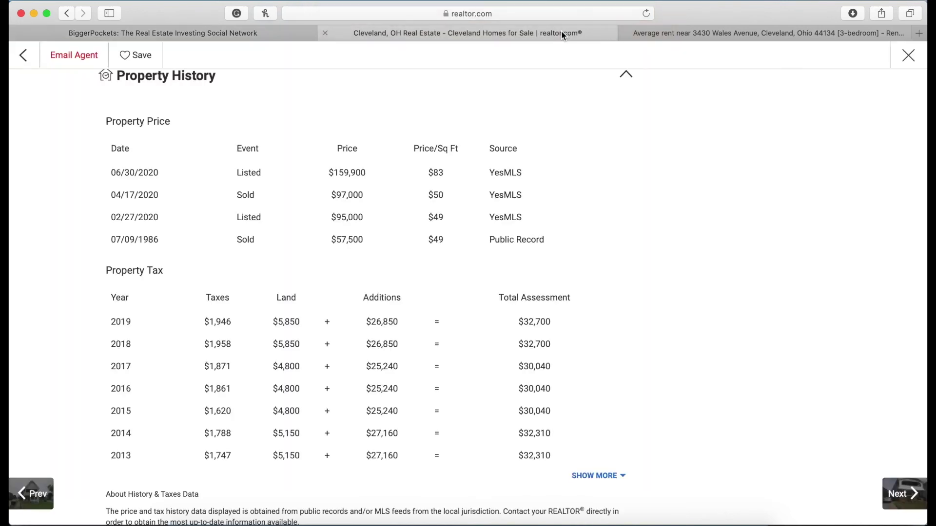